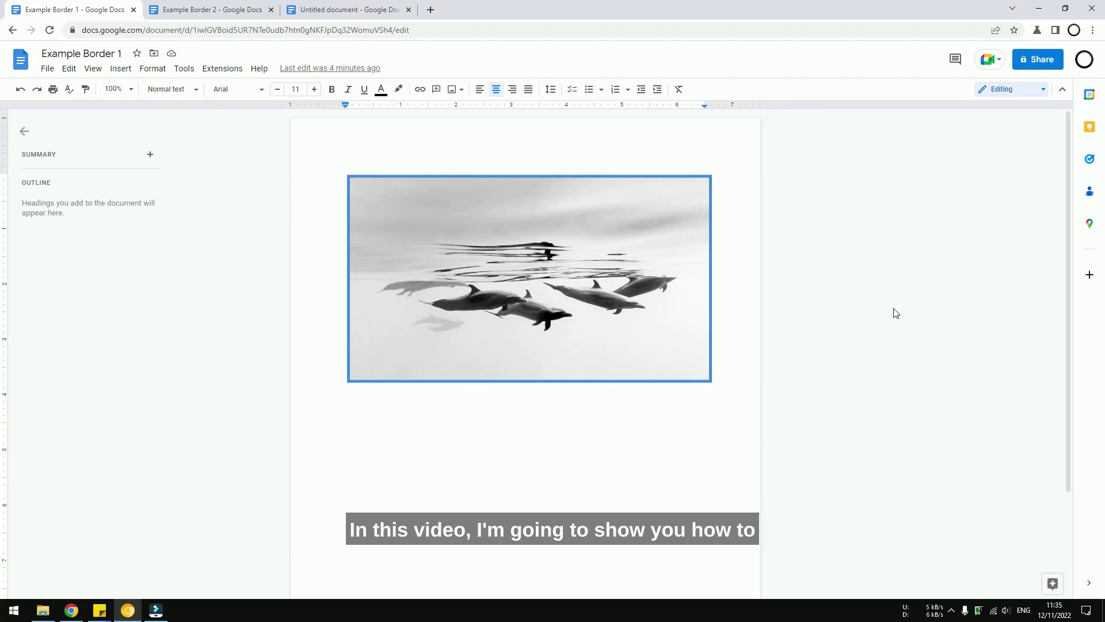
Step: Select the dolphin photo in Example Border 1 to show its border
click(706, 373)
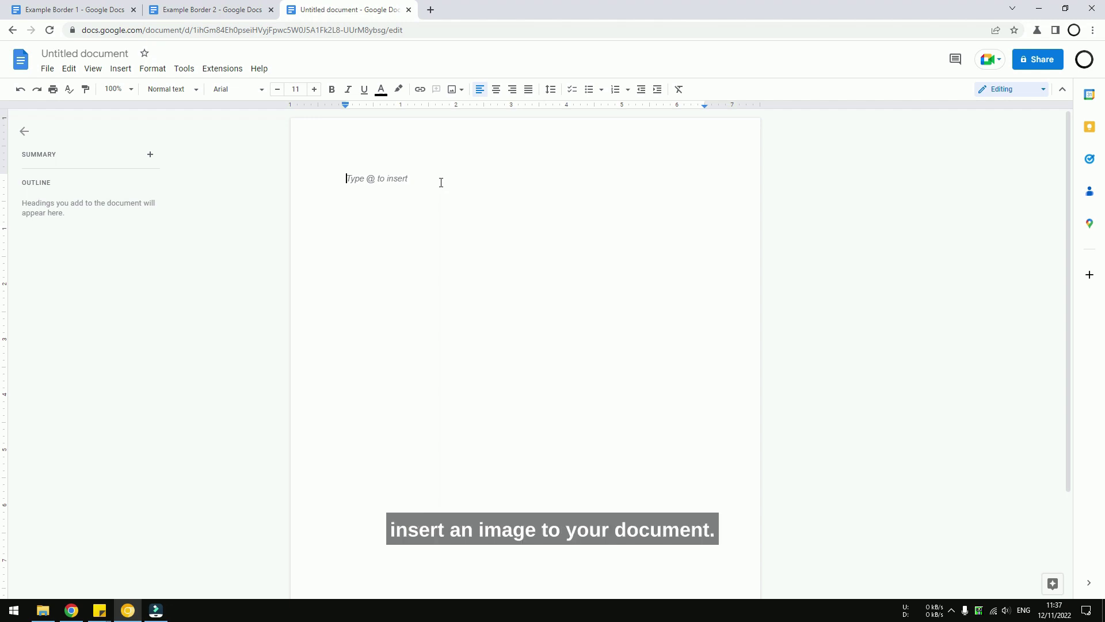
Step: Insert the snowy wolf photo into the blank document via the Insert menu
click(285, 164)
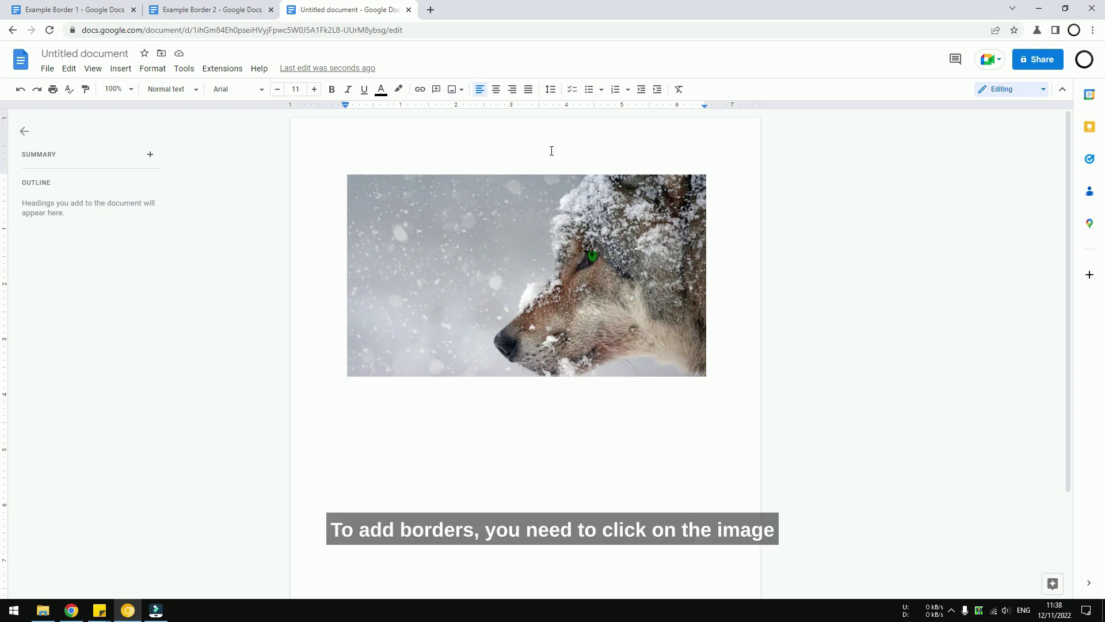
Step: Set the selected wolf photo's border weight to 4pt
click(490, 234)
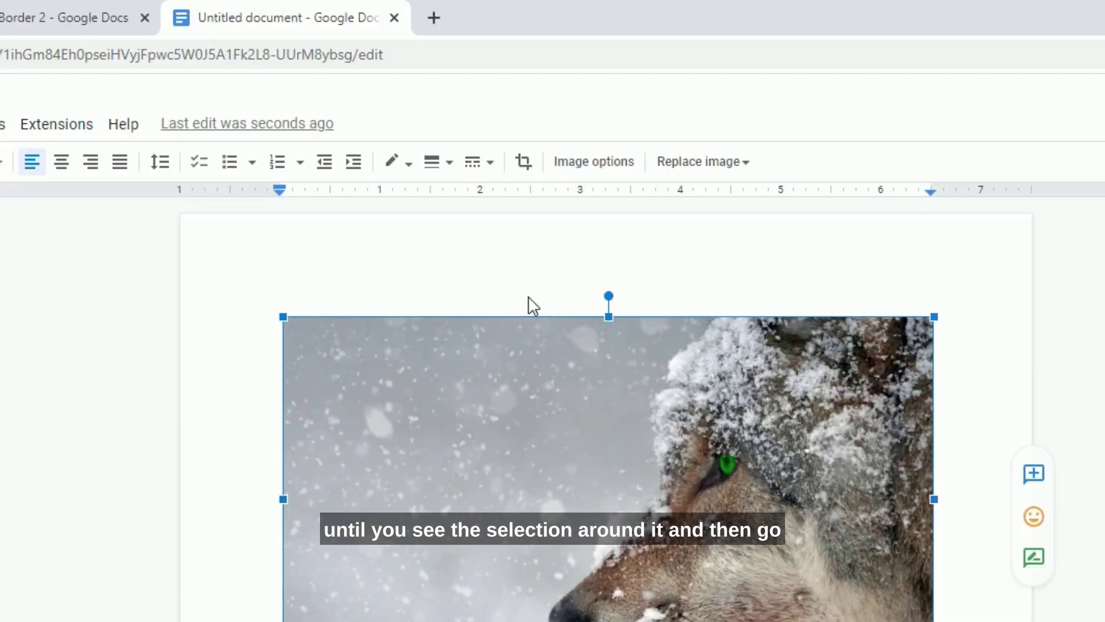
click(434, 90)
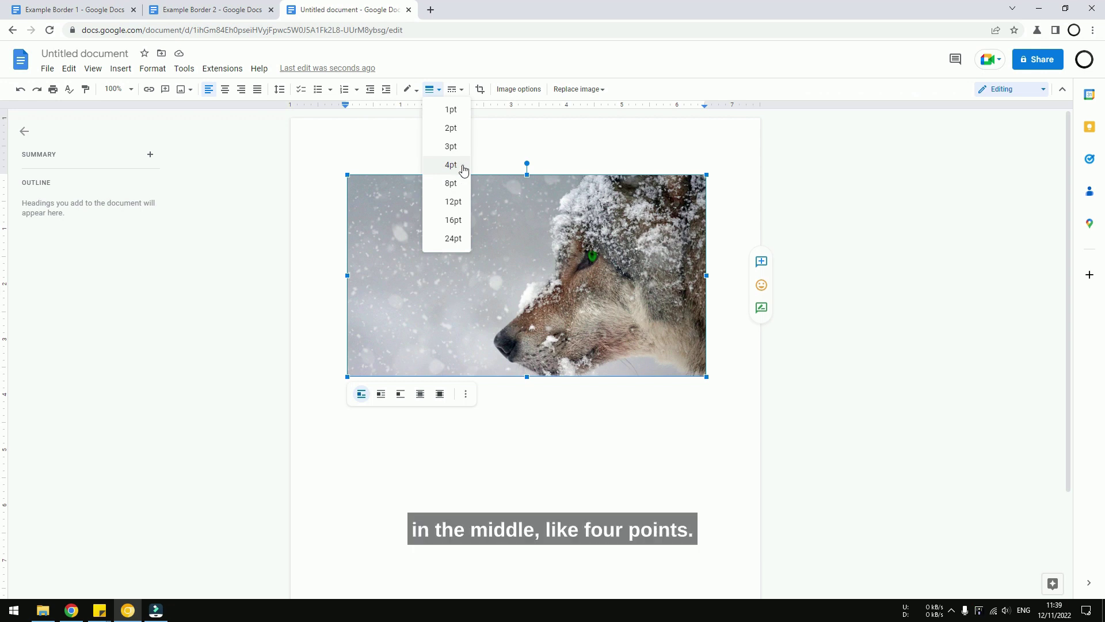
click(450, 165)
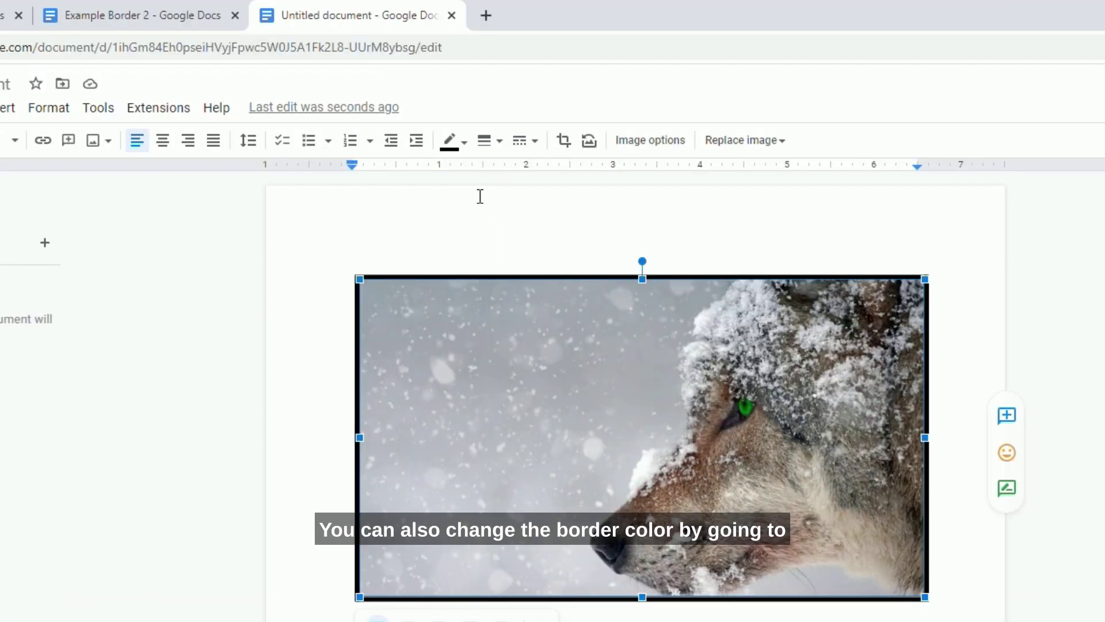
Step: Pick orange as the wolf photo's border colour and reselect the photo
click(410, 91)
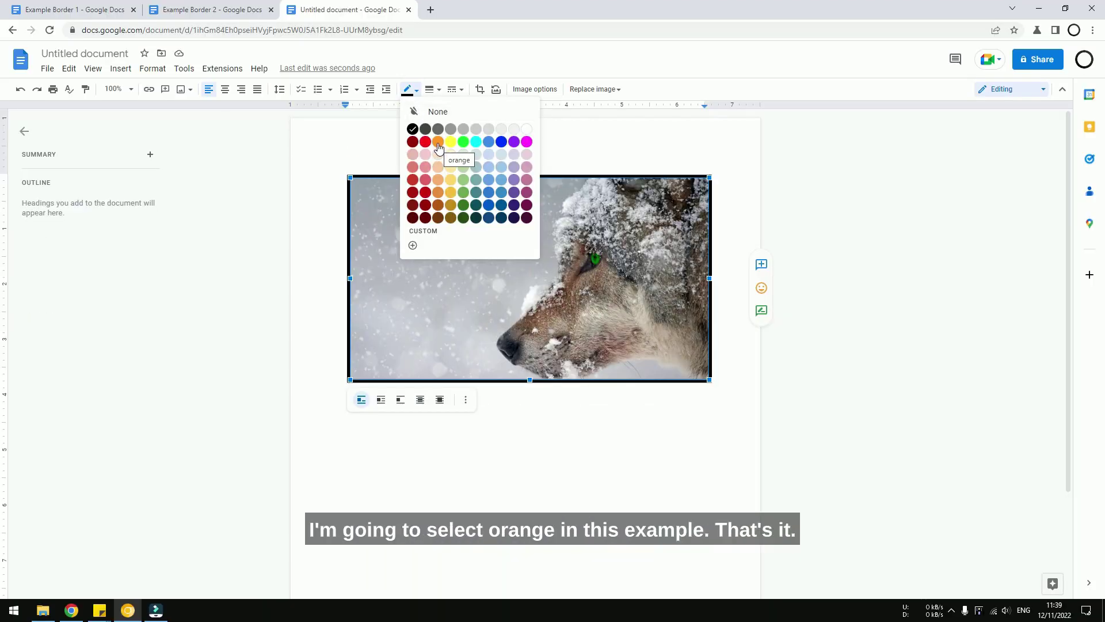
click(438, 143)
click(734, 200)
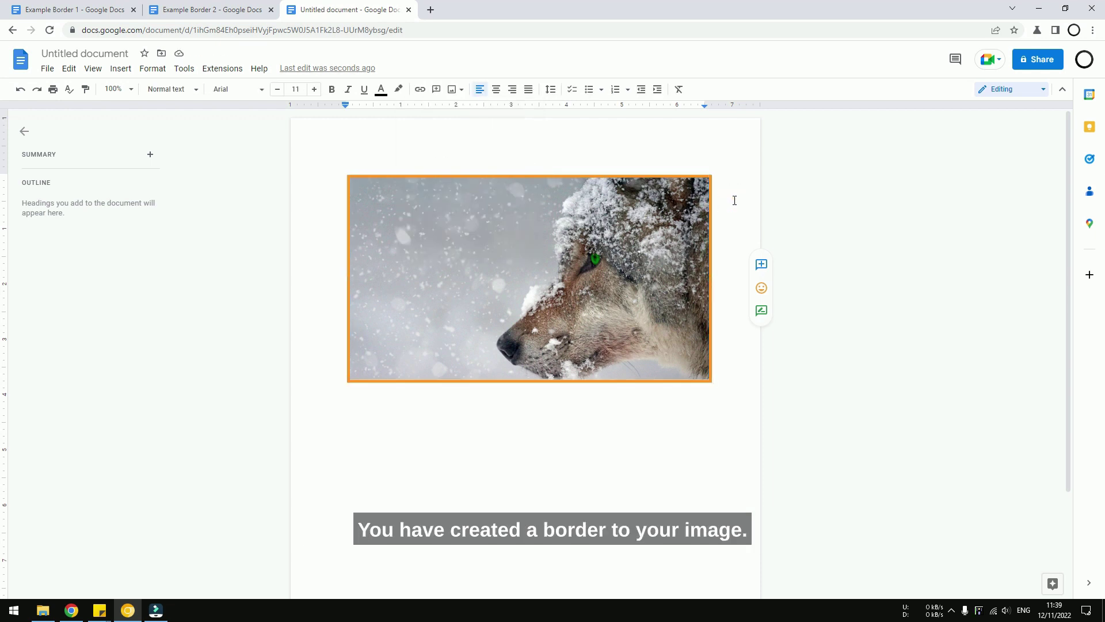
key(shift+Left)
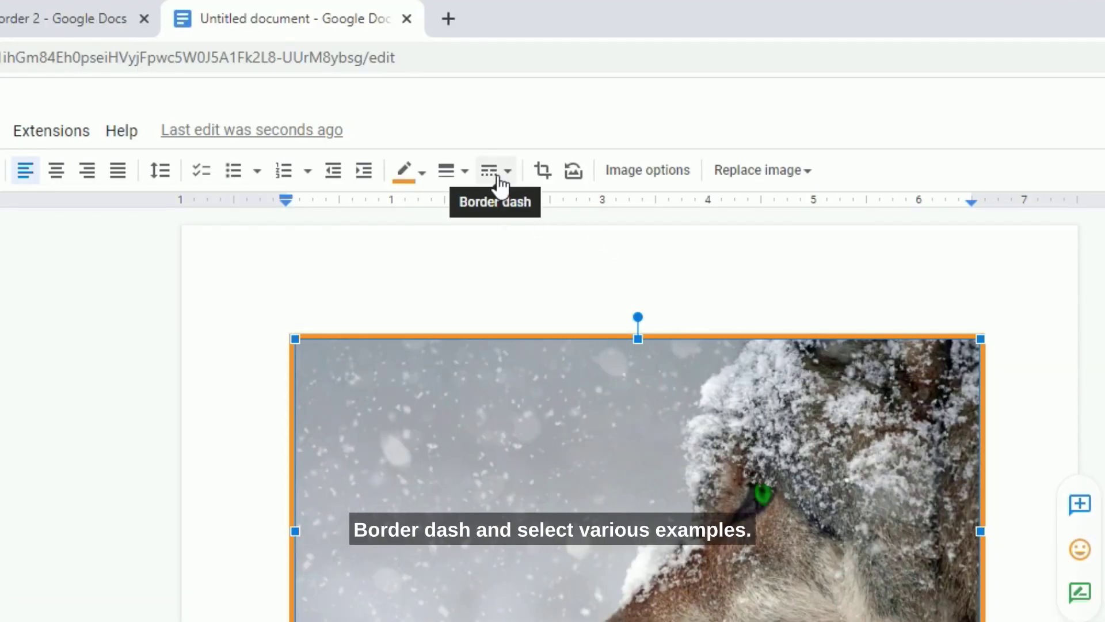
Step: Switch the wolf photo's orange border line style to dashed
click(498, 179)
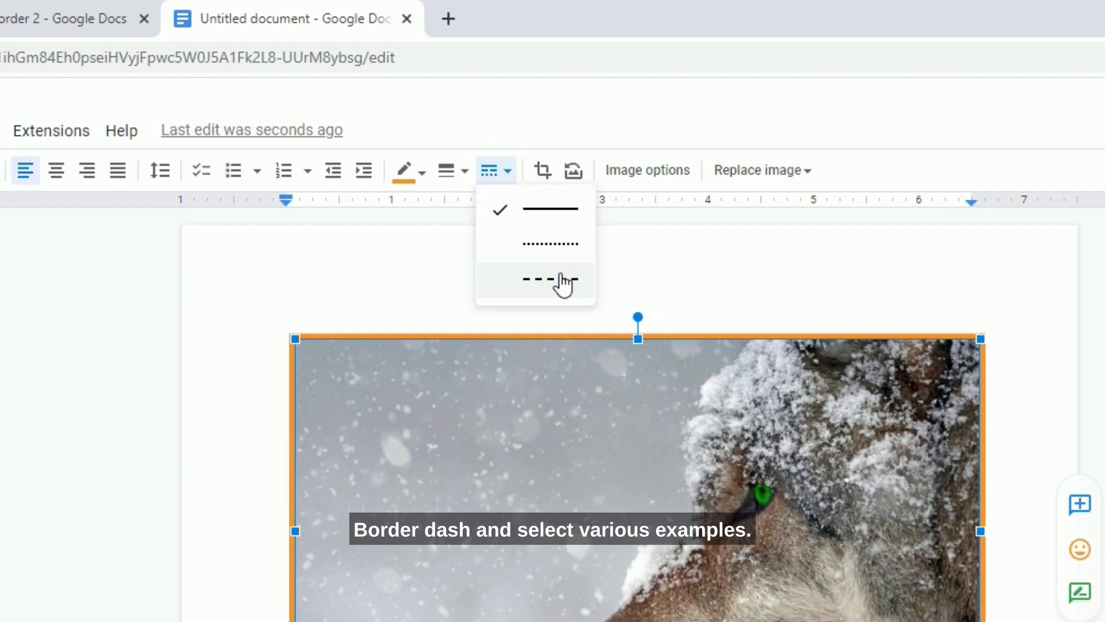
click(558, 278)
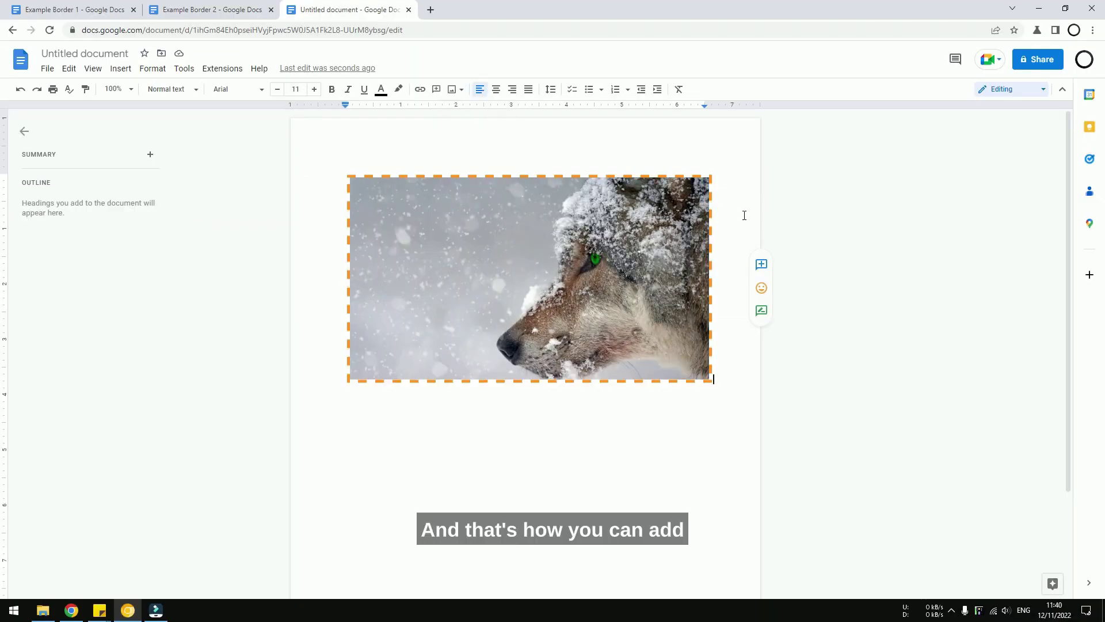